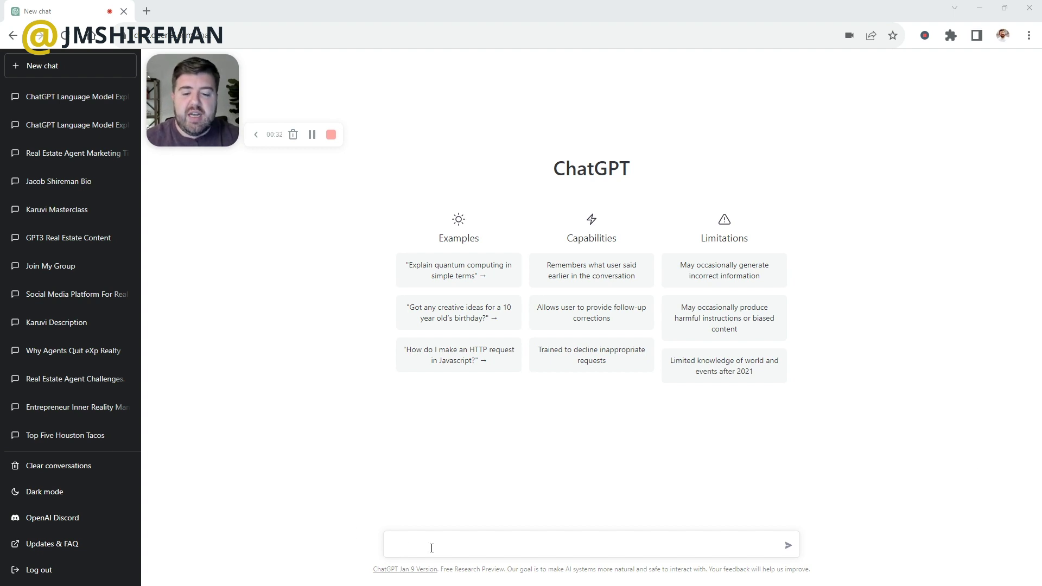
# Place the cursor in the message box of the fresh, empty chat.
pyautogui.click(432, 548)
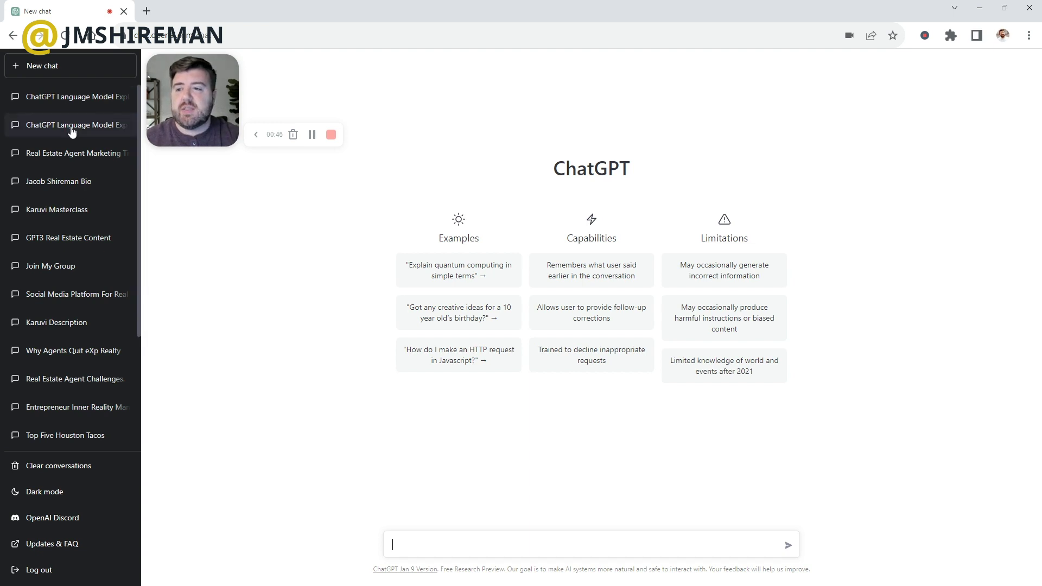
pyautogui.click(72, 129)
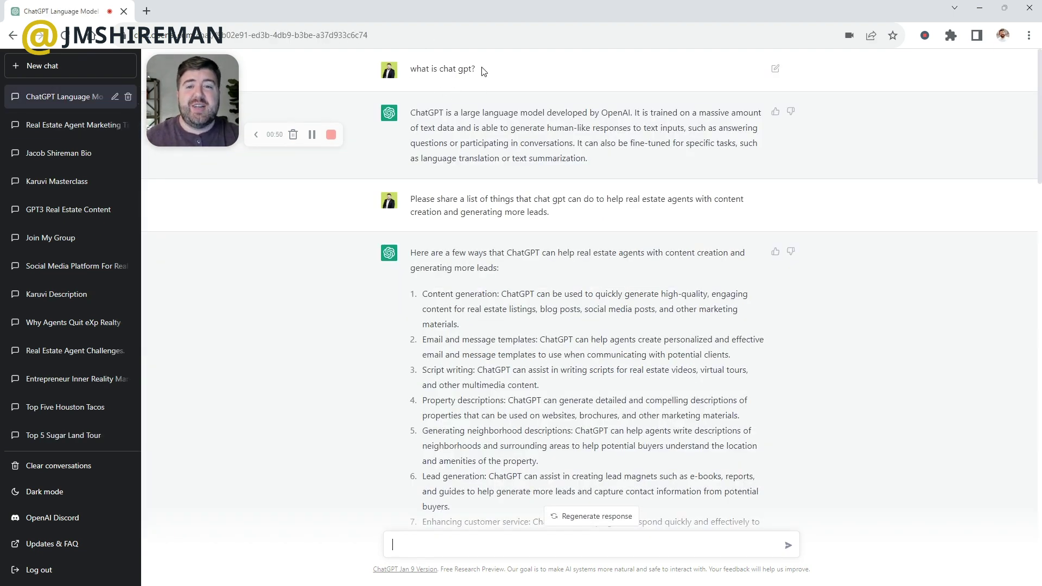
pyautogui.moveTo(480, 69); pyautogui.dragTo(412, 66)
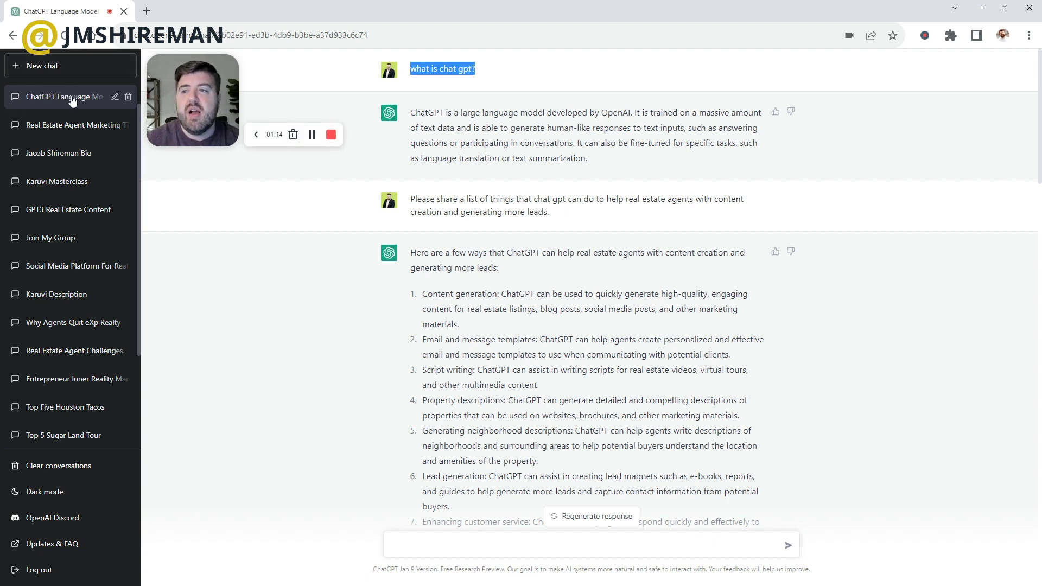
pyautogui.click(63, 78)
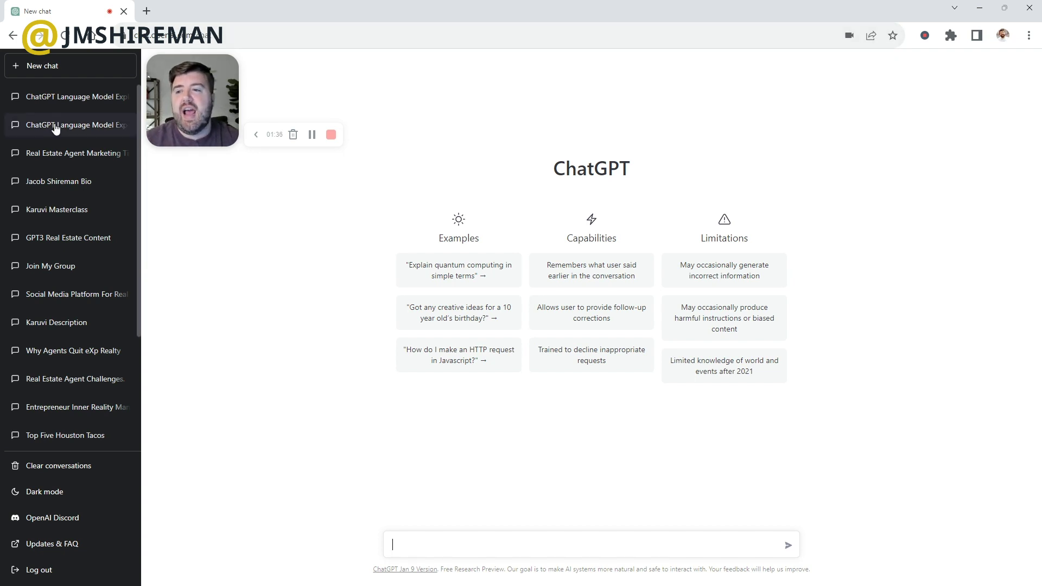
# Highlight 'Script writing:' in the real-estate agents chat, then switch to the website biography chat.
pyautogui.click(56, 127)
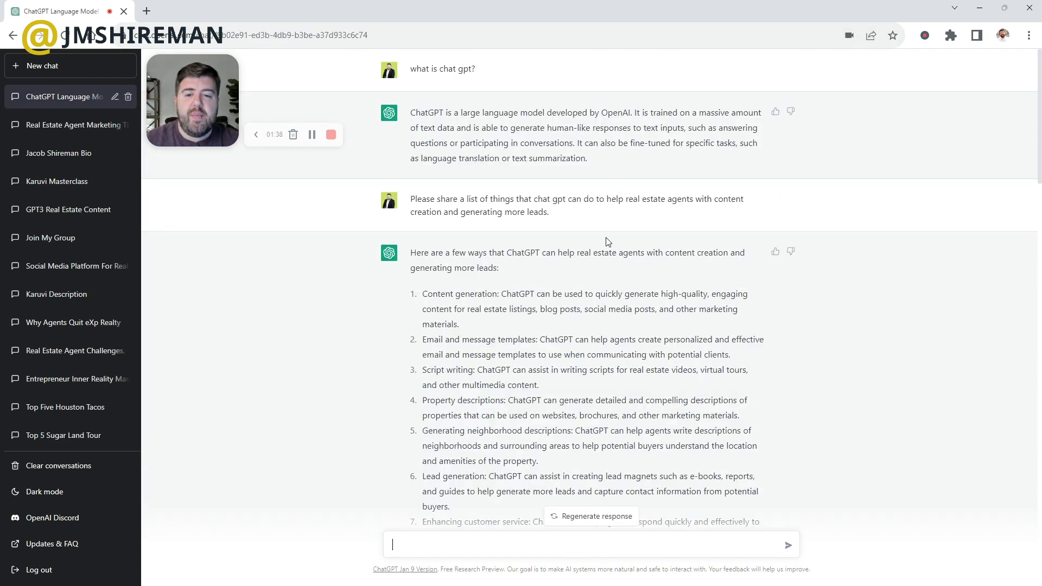
pyautogui.scroll(-2, 607, 241)
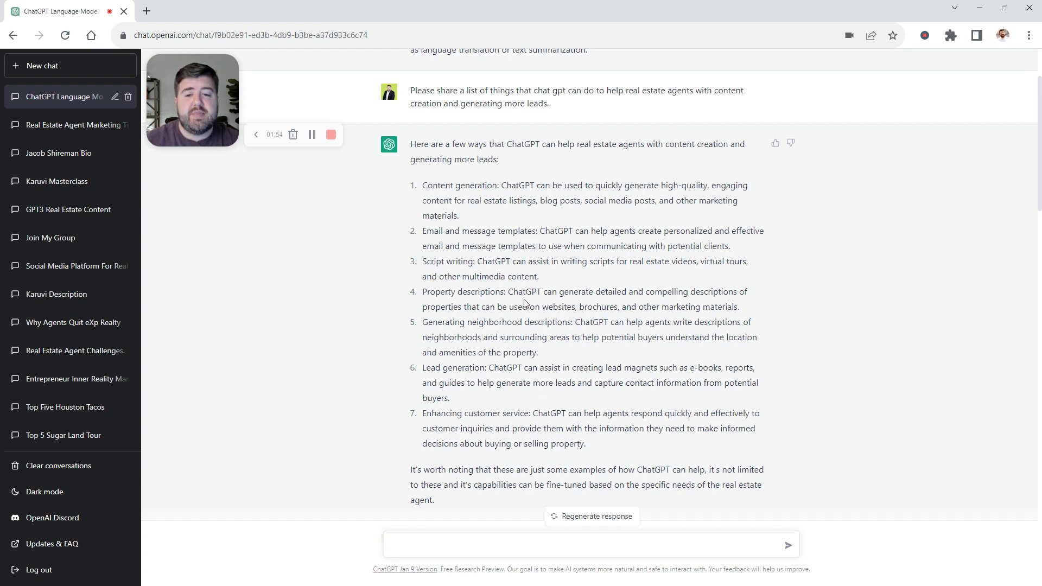
pyautogui.moveTo(423, 263); pyautogui.dragTo(478, 262)
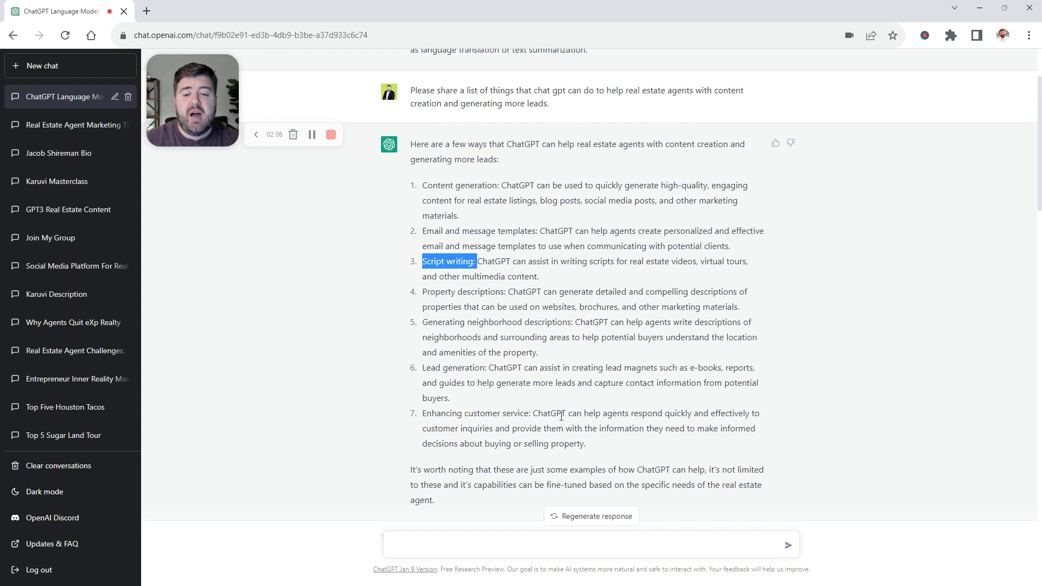
pyautogui.scroll(2, 580, 407)
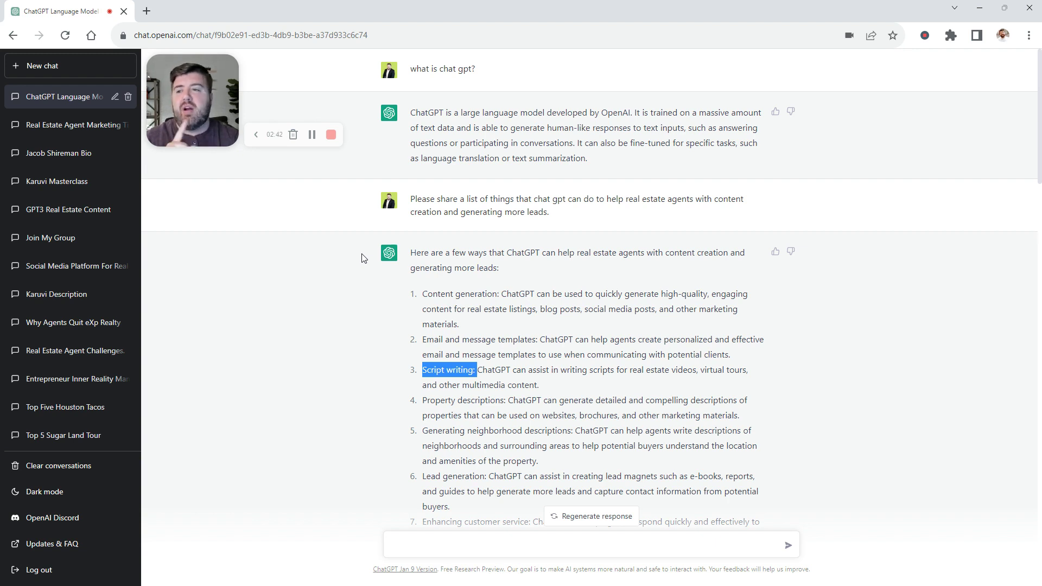
pyautogui.click(50, 155)
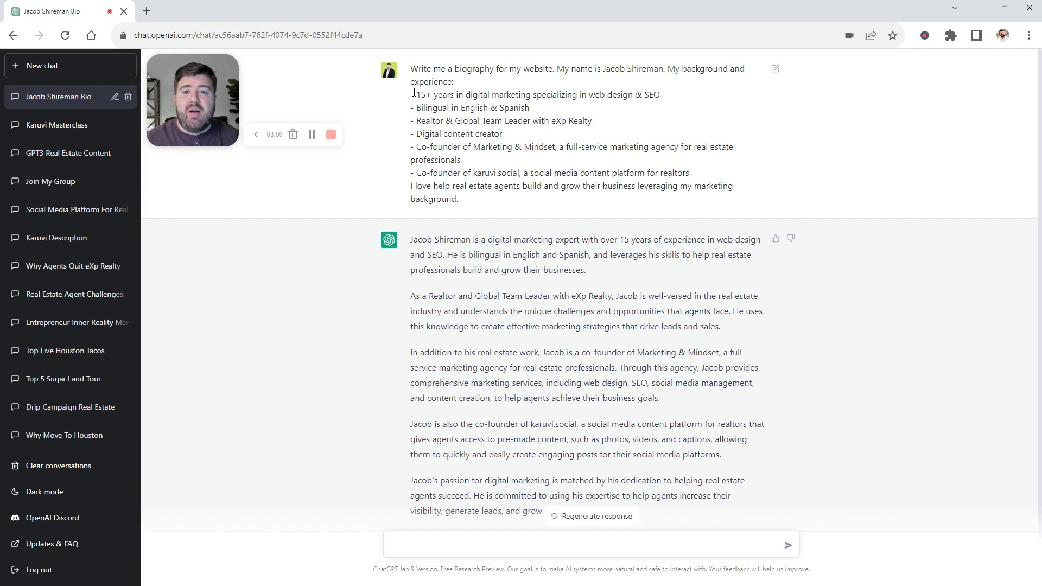
pyautogui.moveTo(411, 94); pyautogui.dragTo(483, 202)
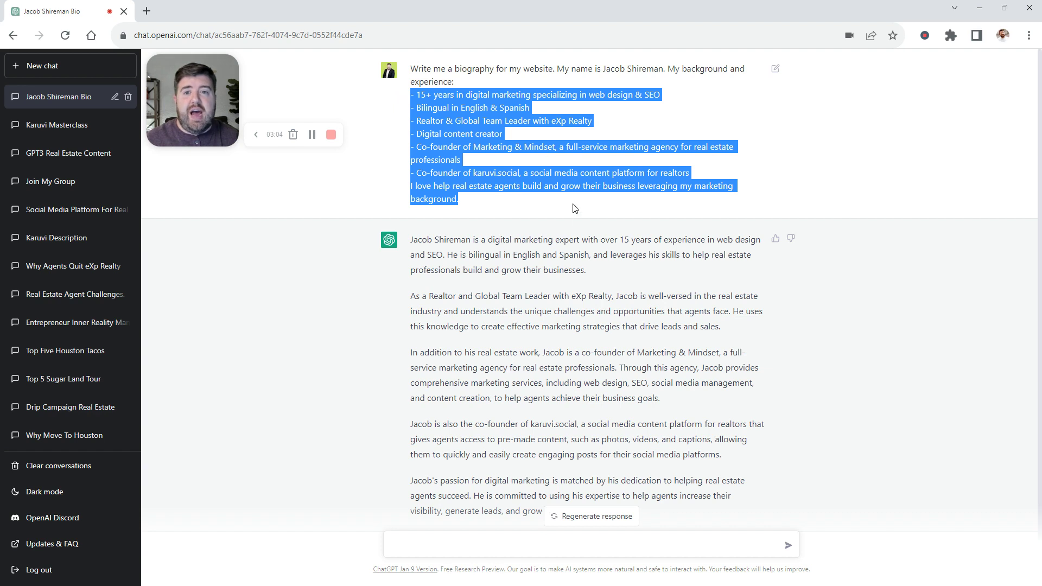
pyautogui.scroll(-1, 582, 179)
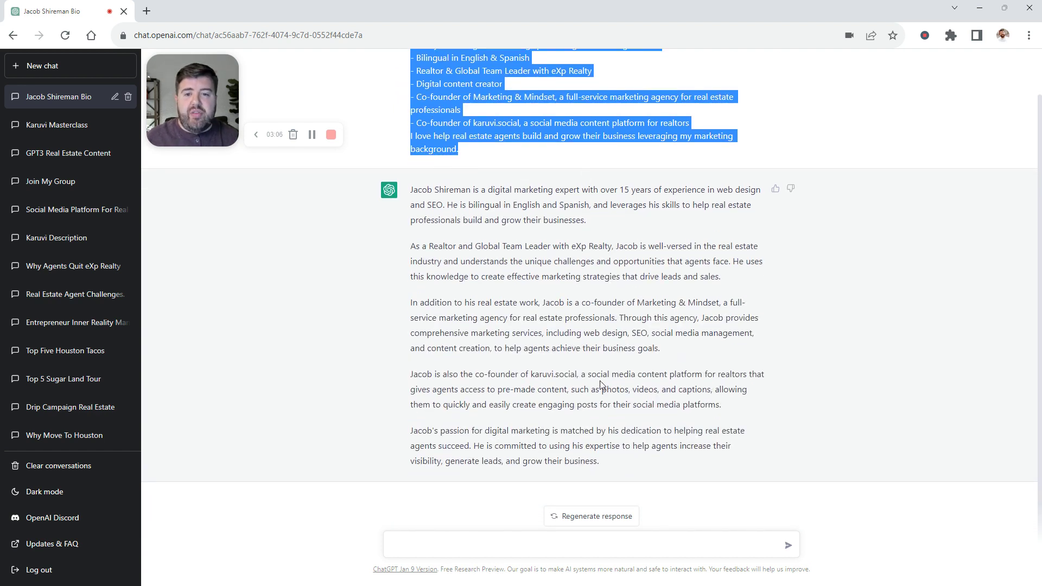
pyautogui.click(605, 224)
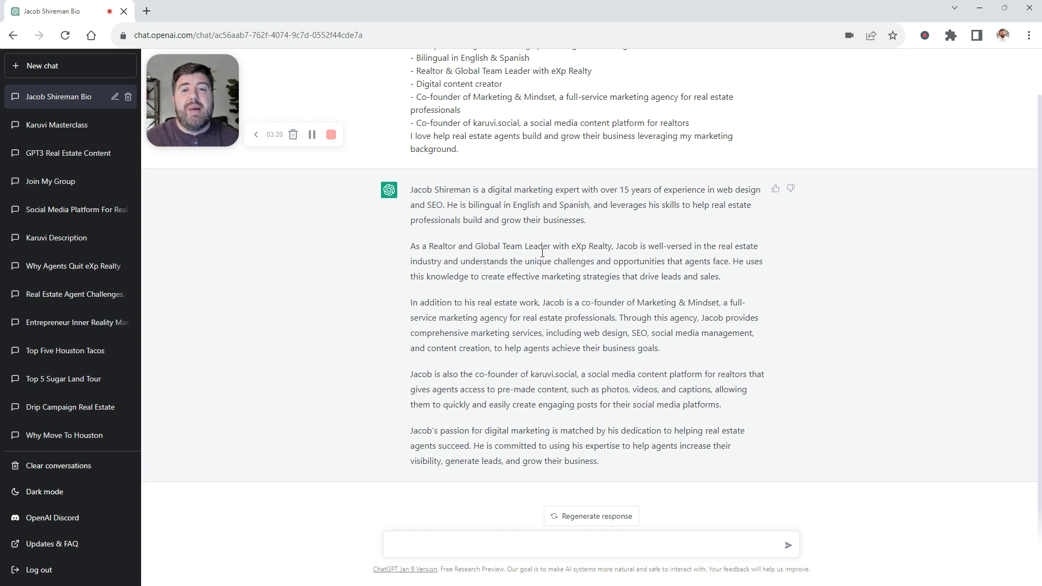
pyautogui.scroll(2, 564, 285)
pyautogui.moveTo(492, 215); pyautogui.dragTo(688, 111)
pyautogui.click(692, 115)
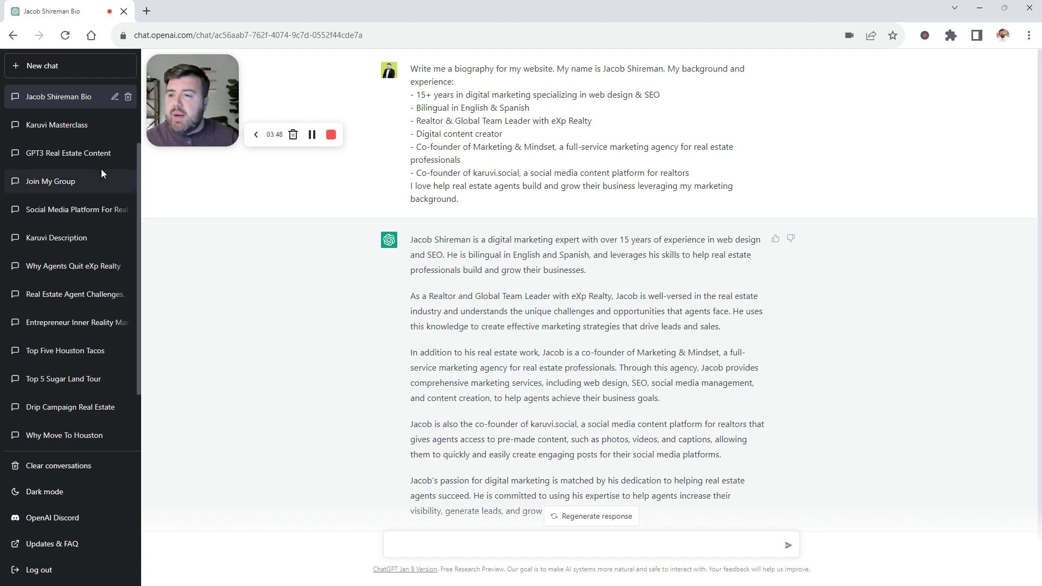
# In the Real Estate Agent Marketing chat, put the 'another 10 ideas' follow-up prompt into edit mode.
pyautogui.scroll(3, 95, 212)
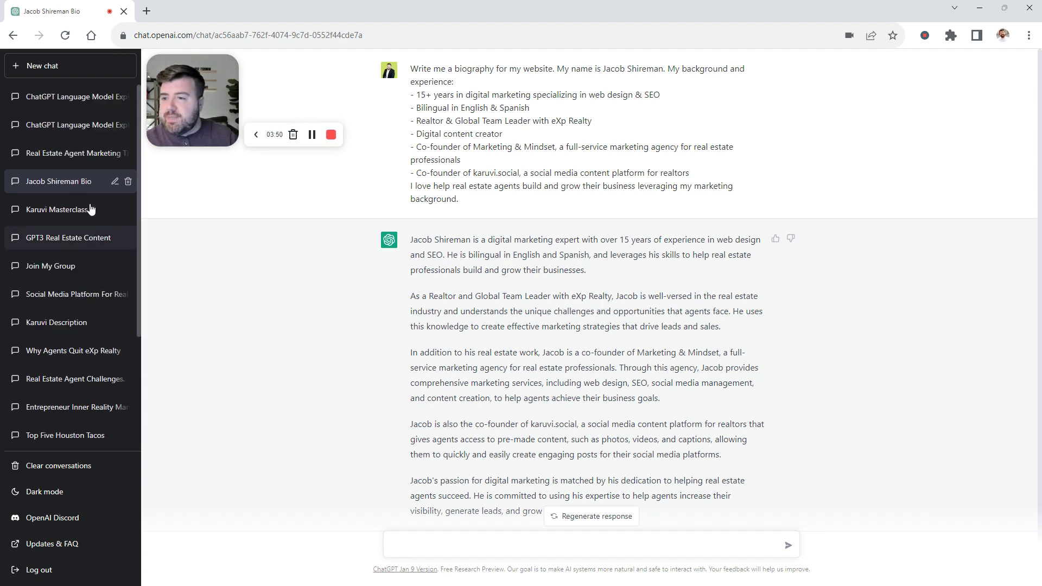
pyautogui.click(103, 158)
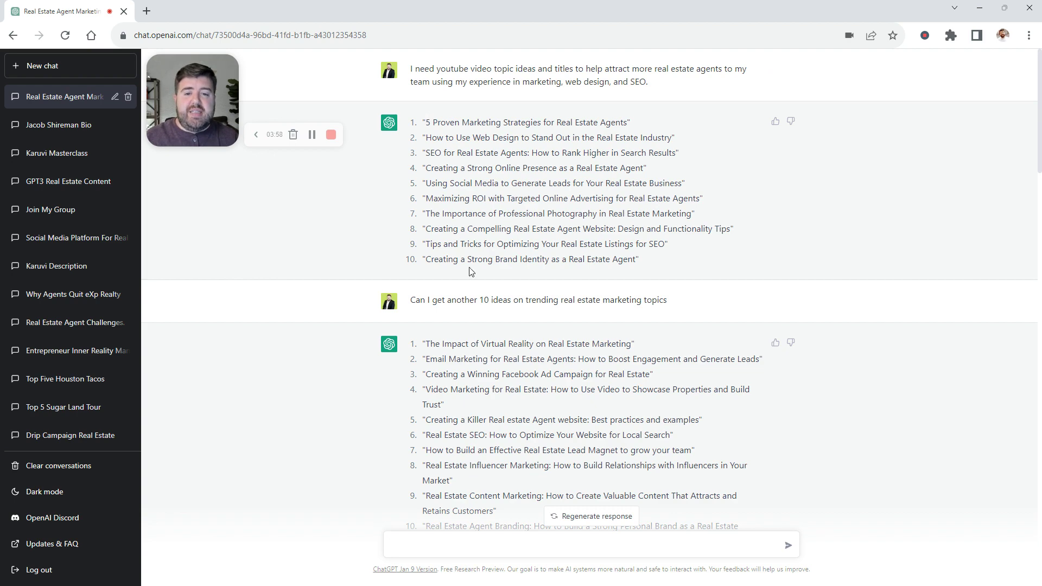
pyautogui.scroll(-2, 584, 284)
pyautogui.moveTo(402, 195); pyautogui.dragTo(721, 212)
pyautogui.scroll(-4, 740, 338)
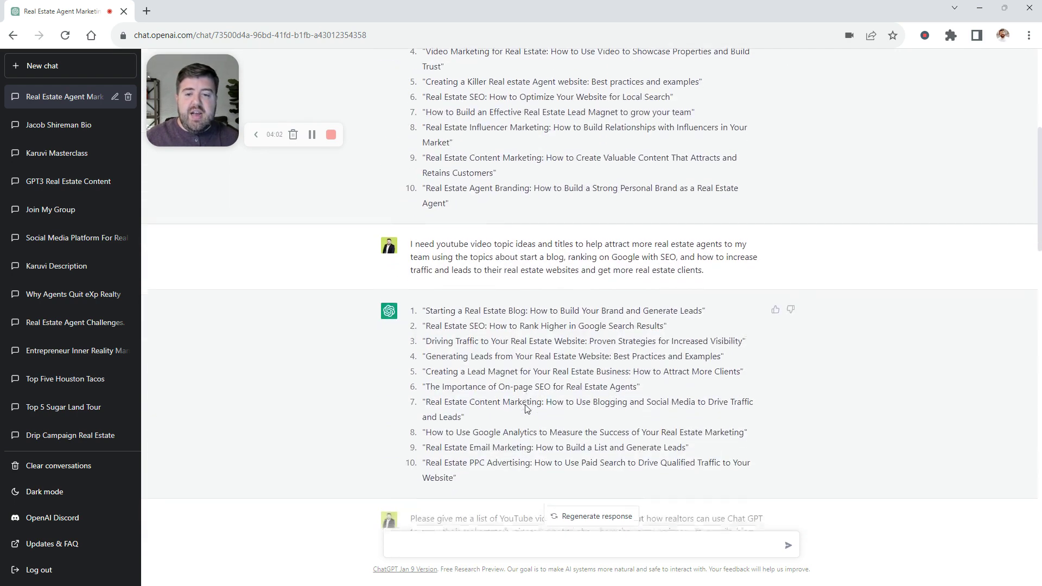
pyautogui.scroll(-3, 525, 408)
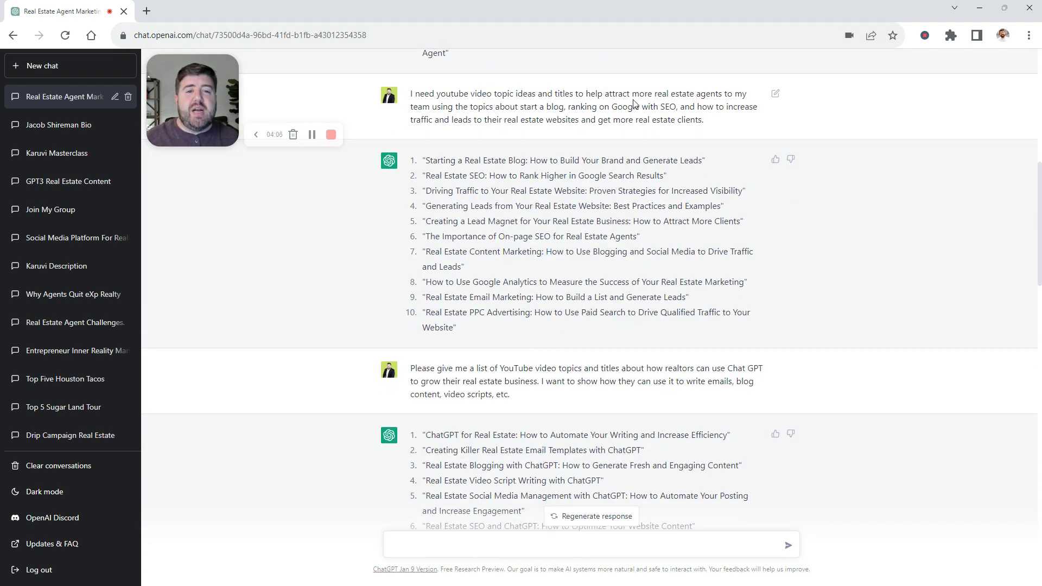
pyautogui.scroll(5, 628, 117)
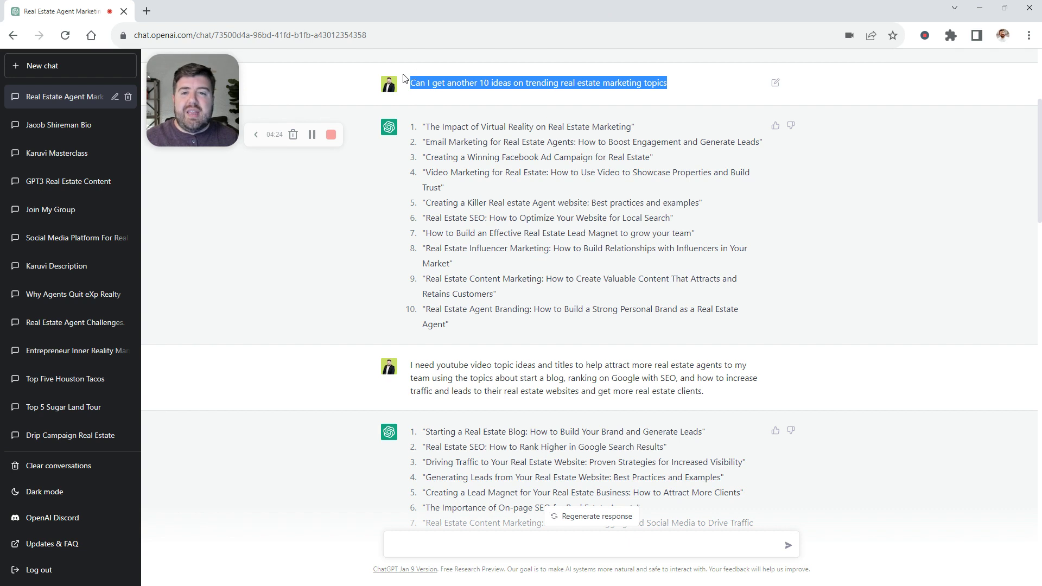
pyautogui.click(775, 83)
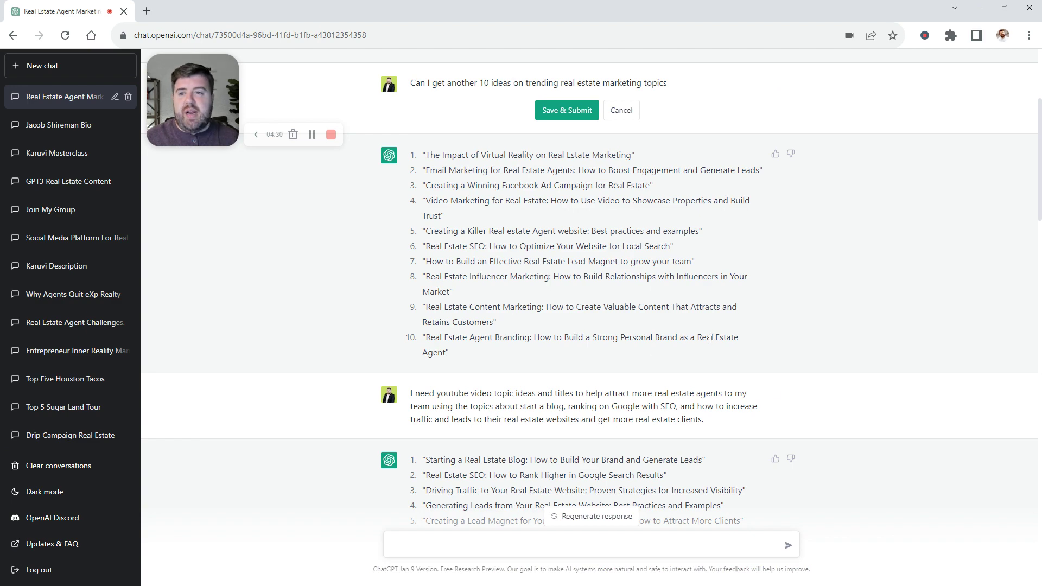
pyautogui.scroll(-12, 711, 326)
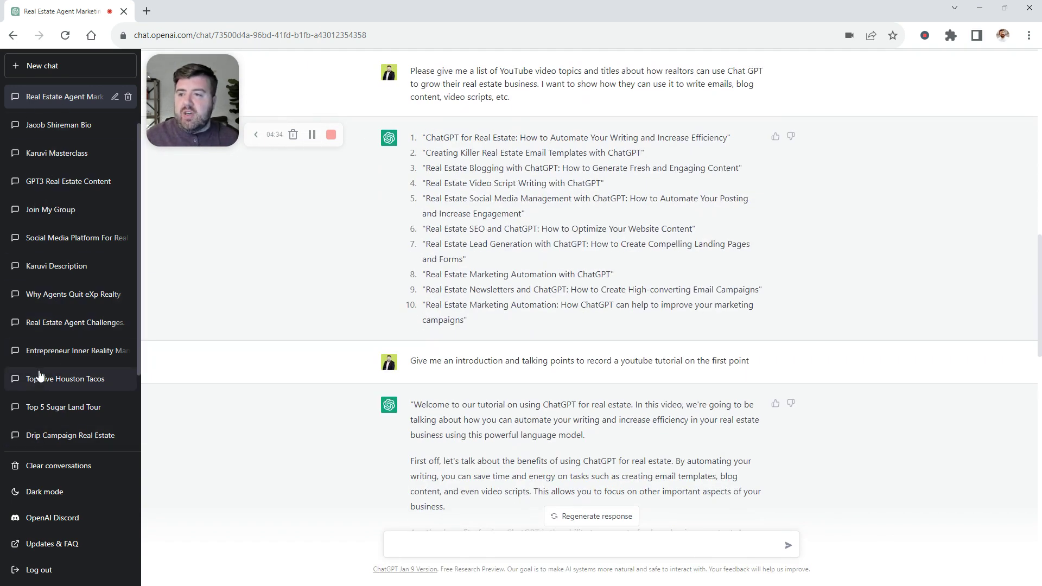
pyautogui.scroll(10, 247, 274)
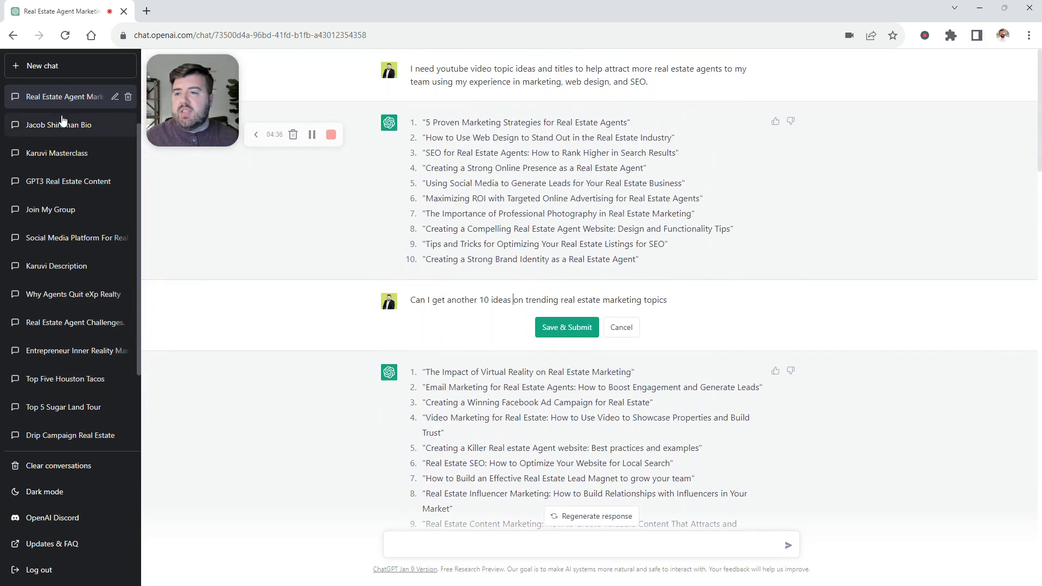
pyautogui.click(86, 101)
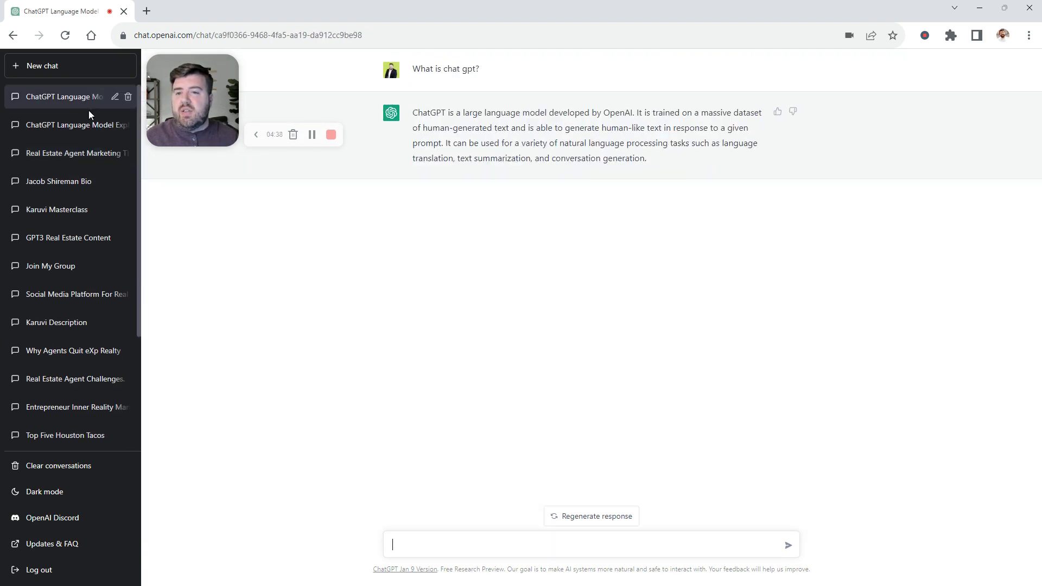
pyautogui.click(81, 125)
pyautogui.scroll(-1, 792, 412)
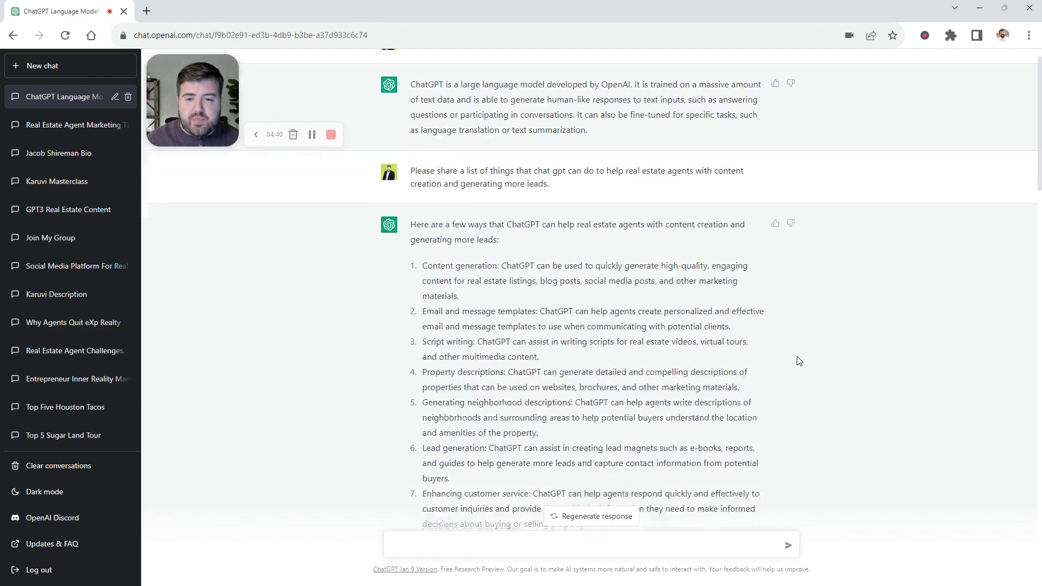
pyautogui.scroll(-2, 798, 361)
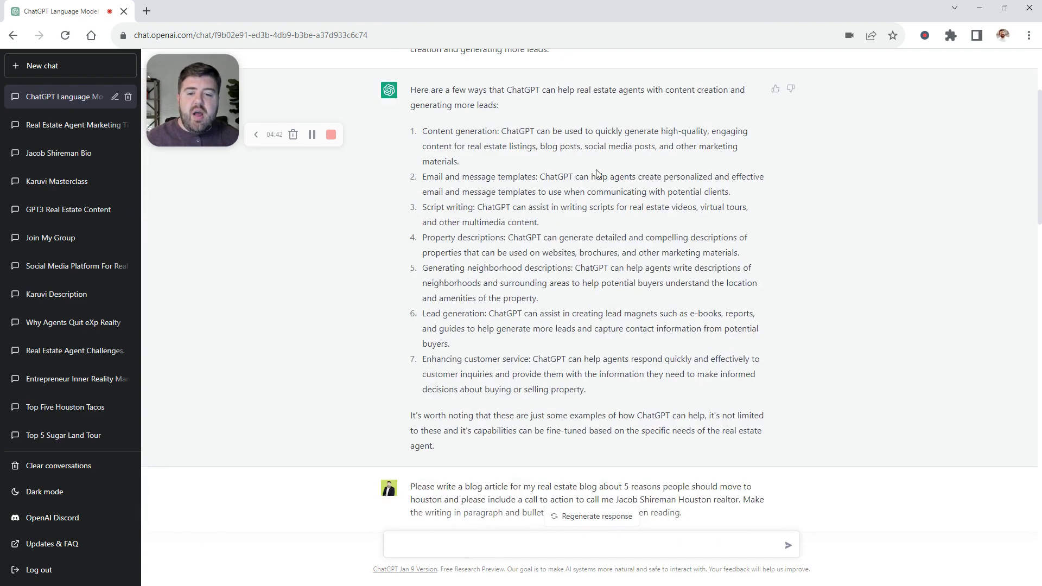
pyautogui.scroll(-10, 596, 173)
pyautogui.scroll(4, 596, 171)
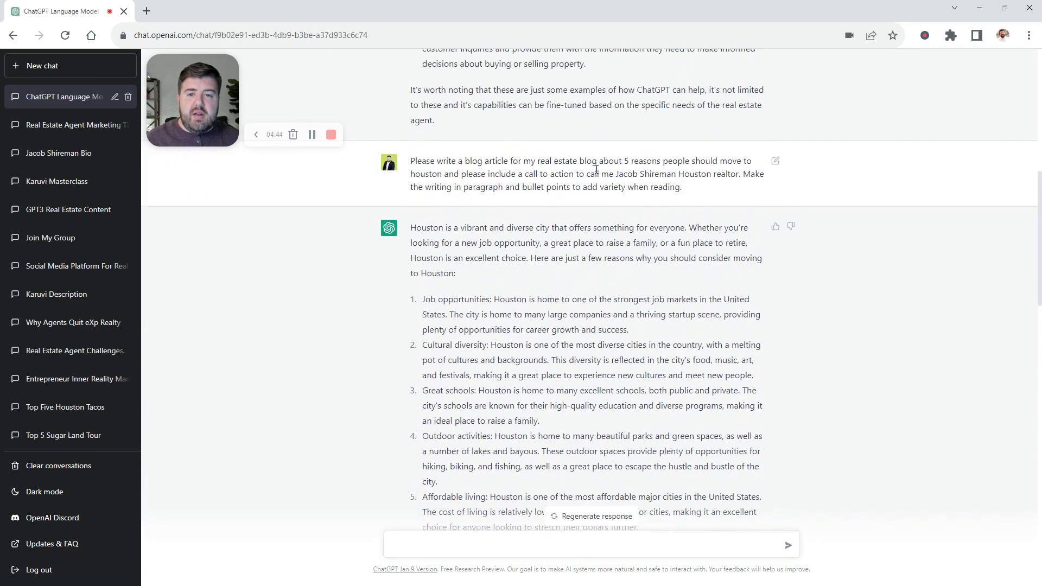
pyautogui.scroll(-2, 529, 178)
pyautogui.scroll(1, 543, 170)
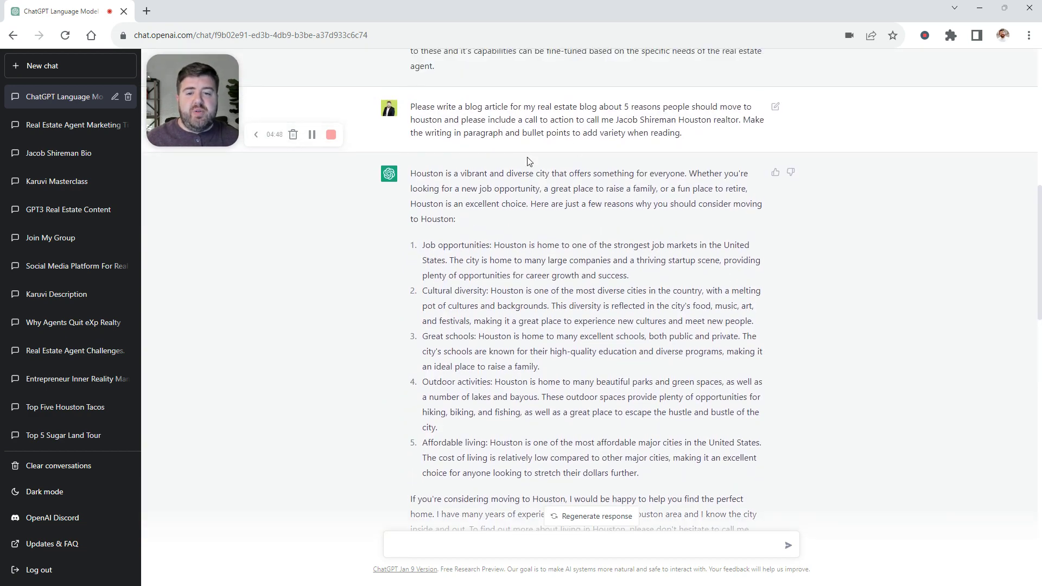
pyautogui.scroll(-3, 526, 186)
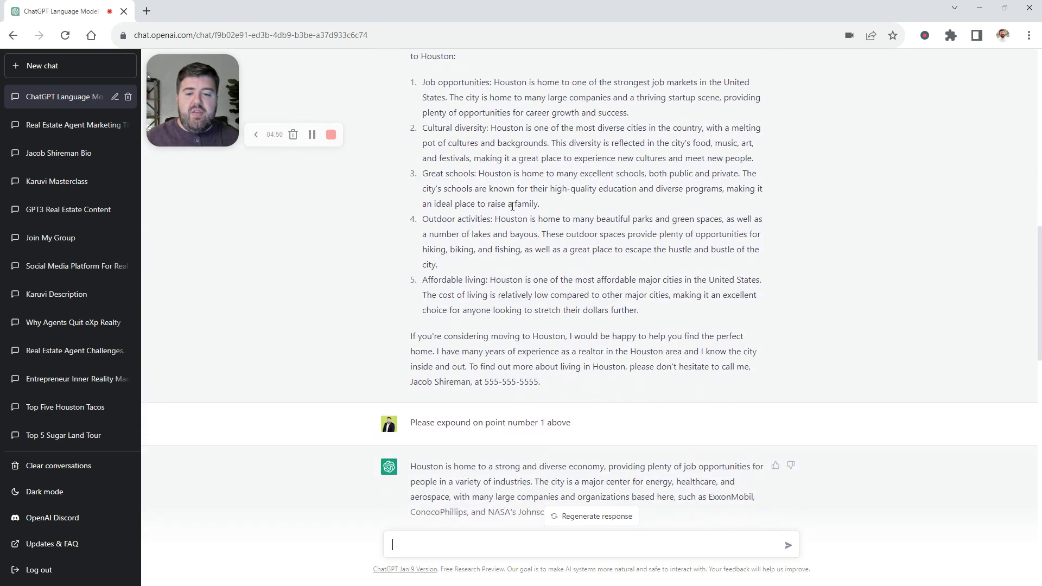
pyautogui.scroll(-1, 502, 255)
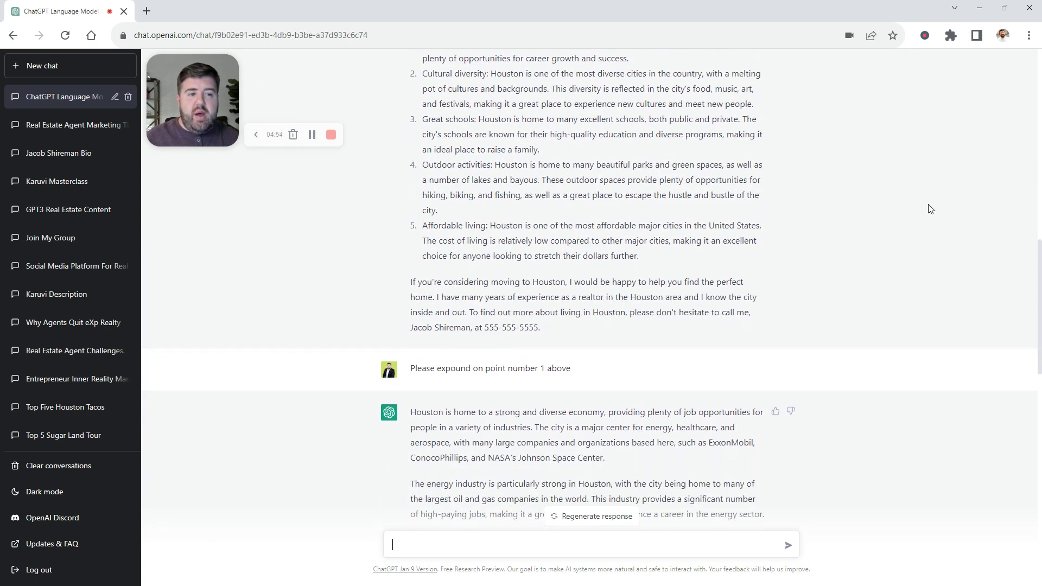
pyautogui.scroll(1, 1037, 276)
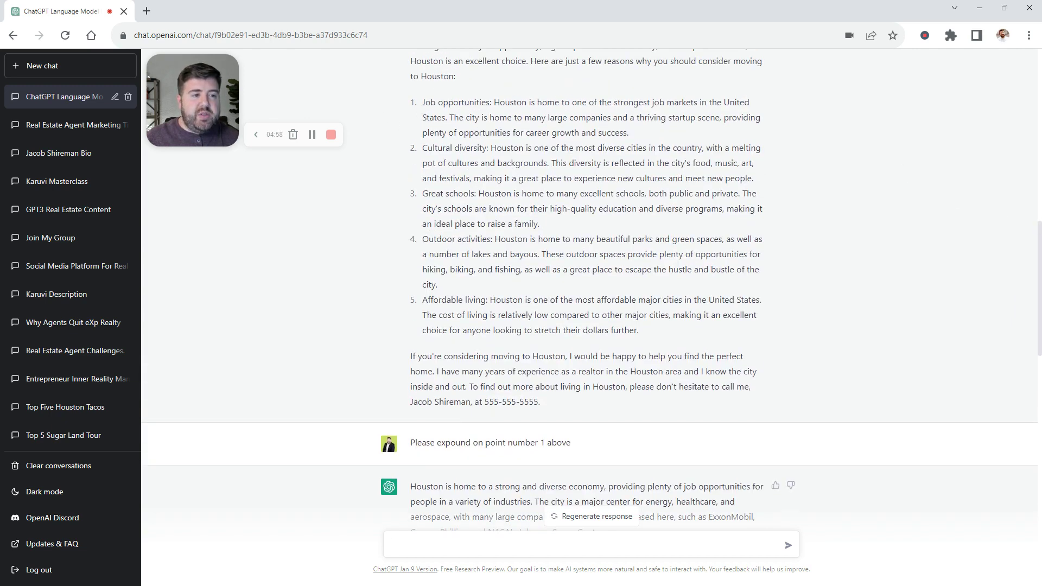
pyautogui.moveTo(1038, 237); pyautogui.dragTo(1030, 302)
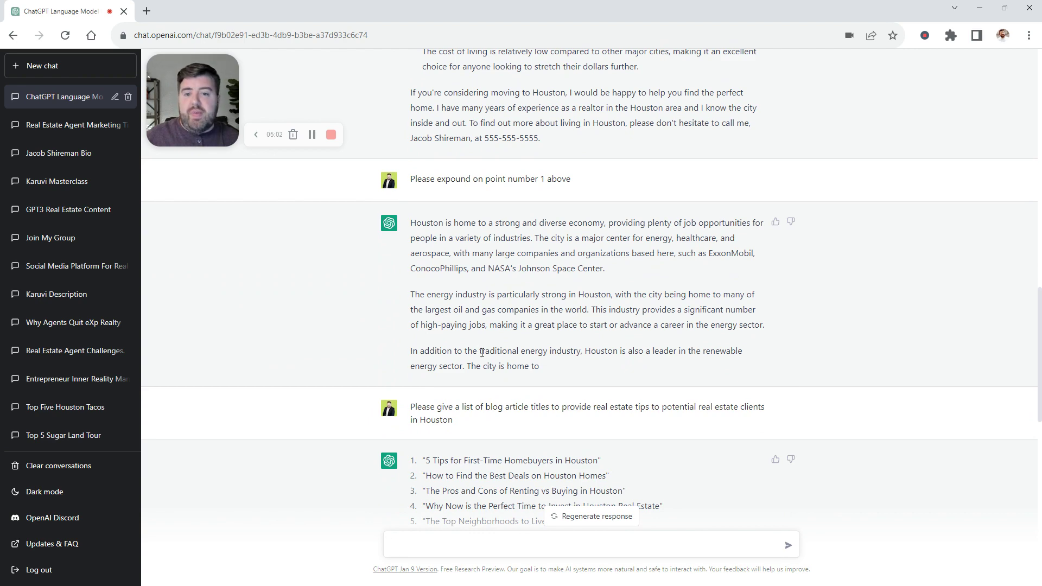
pyautogui.moveTo(1032, 328); pyautogui.dragTo(1032, 401)
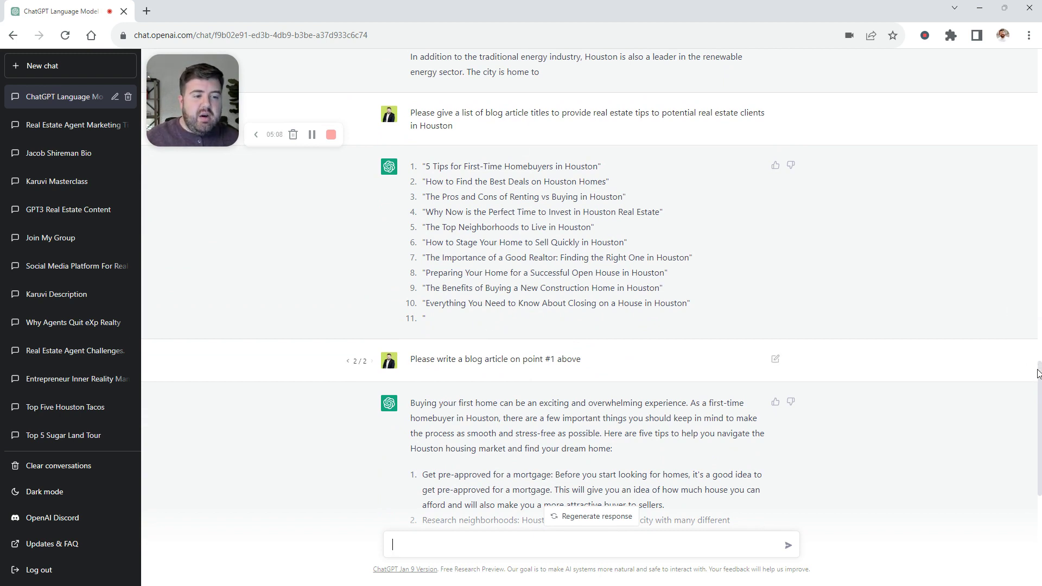
pyautogui.moveTo(1038, 372); pyautogui.dragTo(1038, 391)
pyautogui.scroll(-2, 589, 288)
pyautogui.scroll(2, 589, 287)
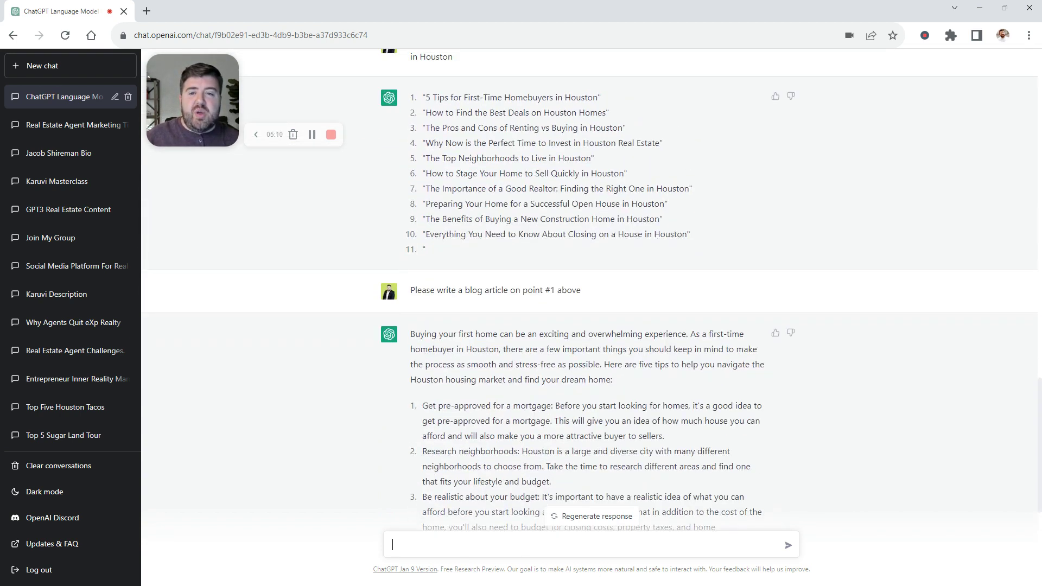
pyautogui.scroll(1, 325, 93)
pyautogui.moveTo(423, 106); pyautogui.dragTo(621, 105)
pyautogui.scroll(-2, 574, 209)
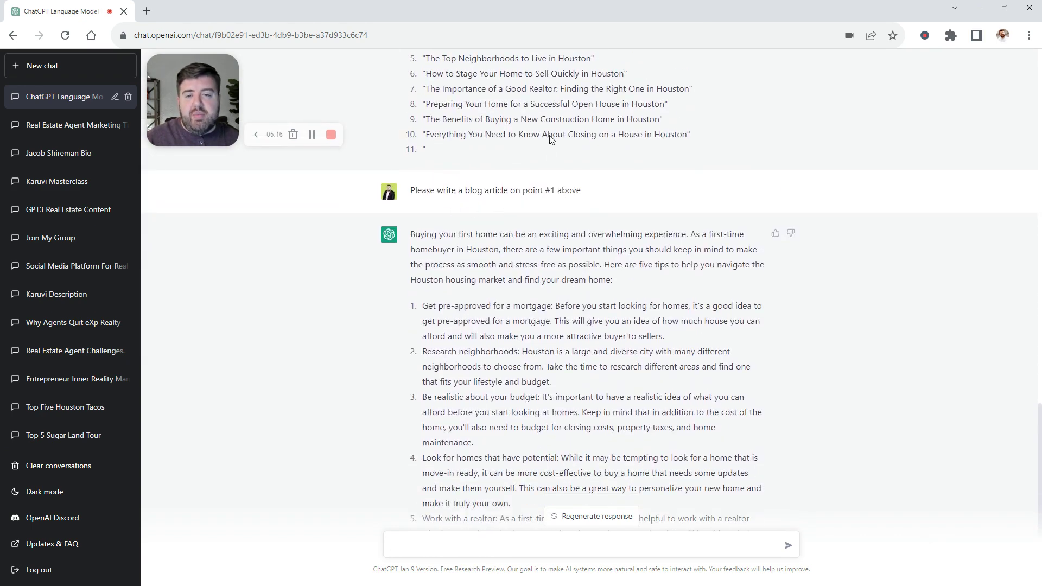
pyautogui.scroll(-3, 583, 192)
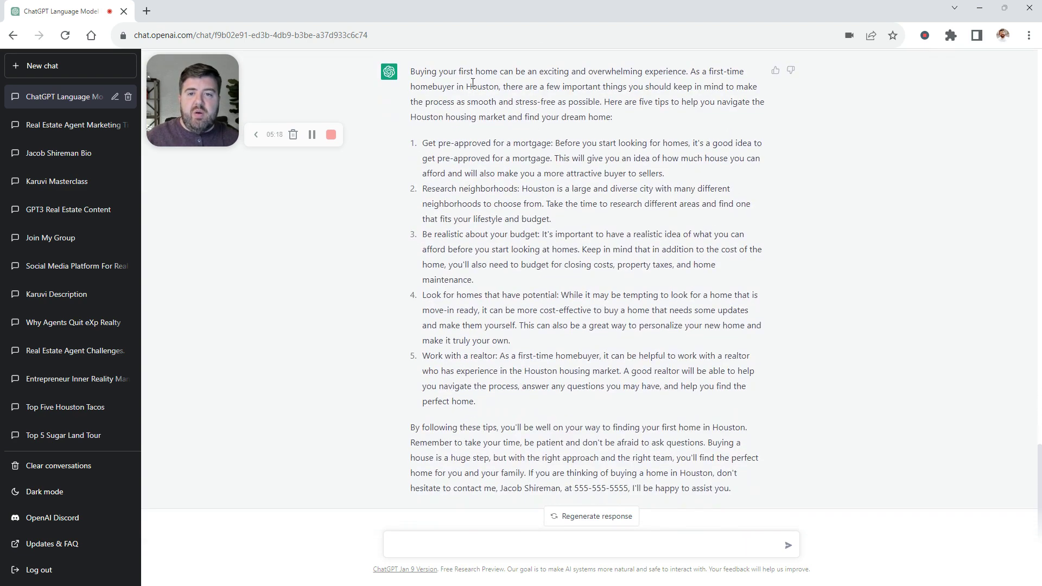
pyautogui.scroll(8, 521, 254)
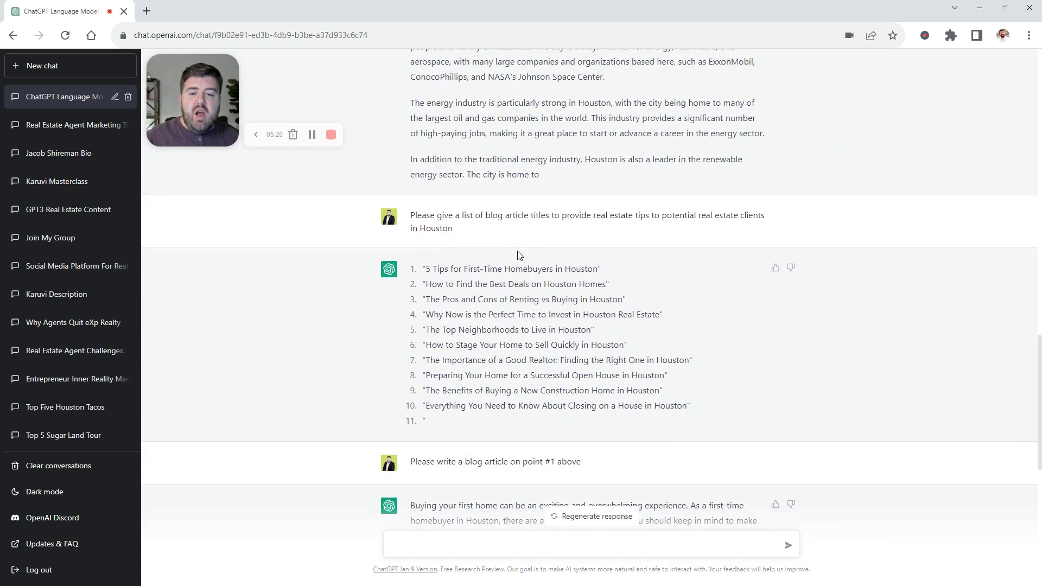
pyautogui.scroll(-3, 518, 255)
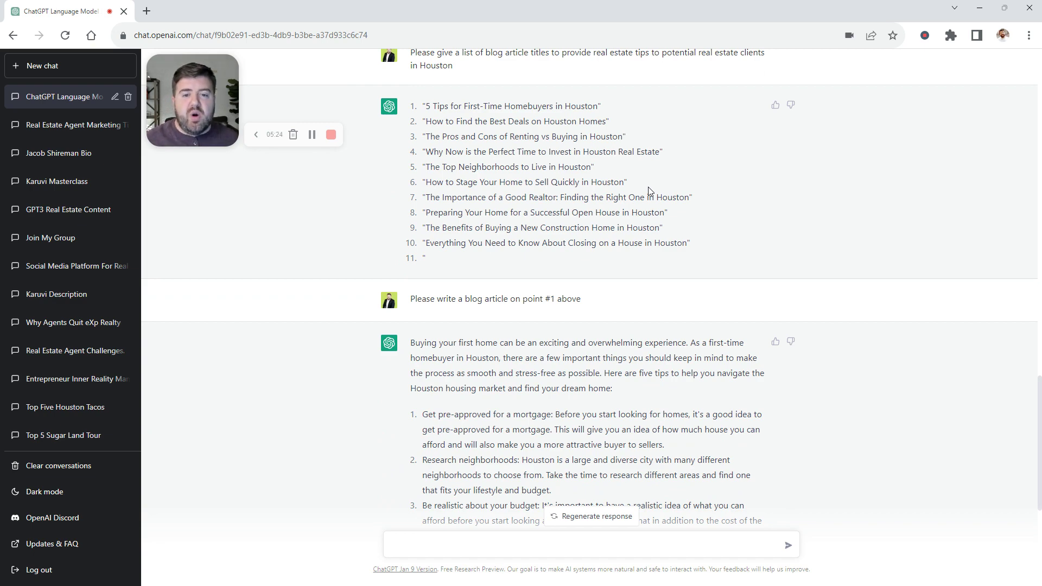
pyautogui.scroll(-5, 747, 270)
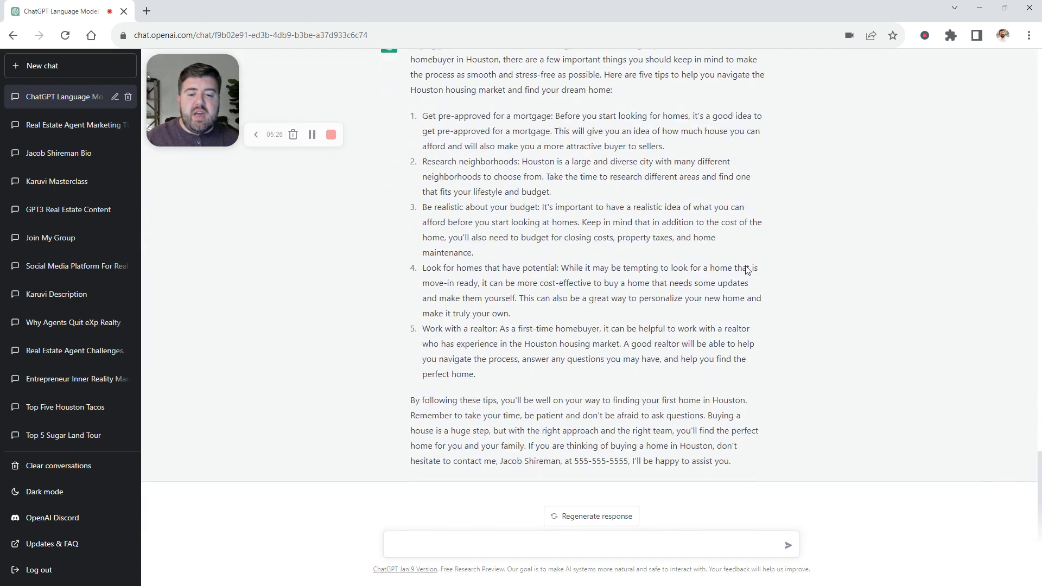
# Send 'Please make me a 60 second tiktok video script about the top 3 authentic mexican street taco places'.
pyautogui.click(394, 547)
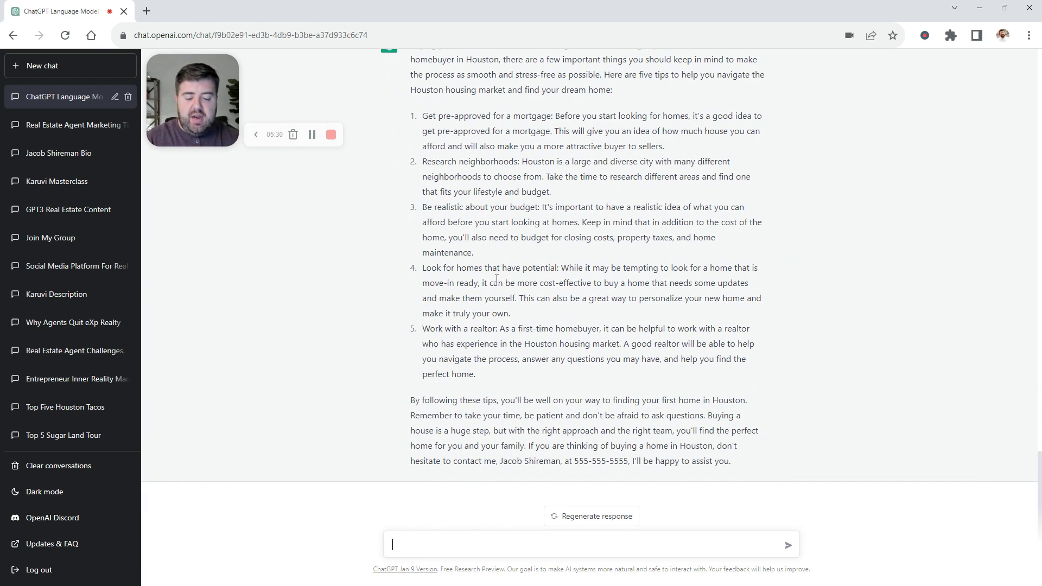
pyautogui.write('Please make me')
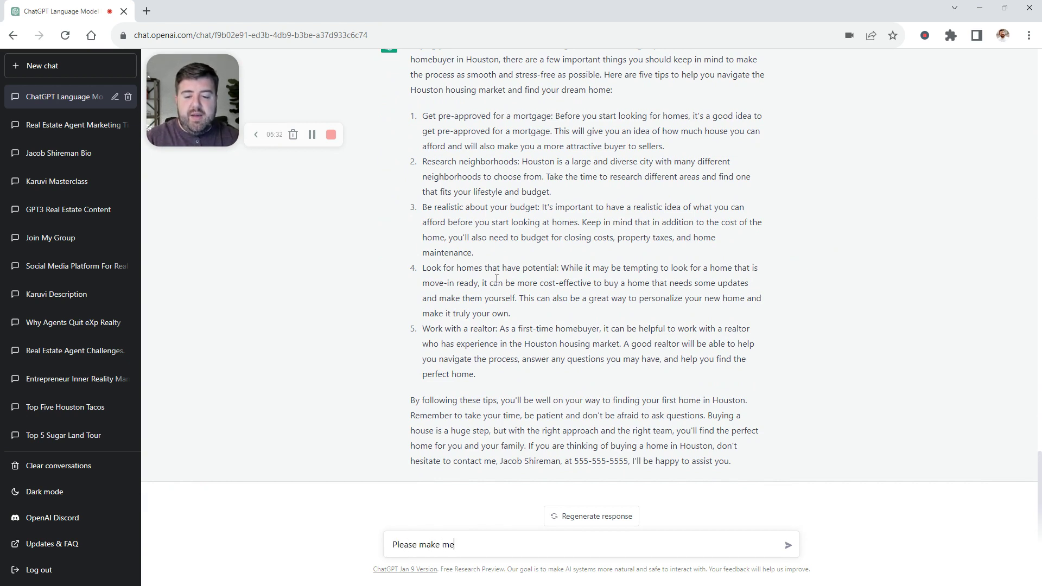
pyautogui.write(' a 60 second tiktok video sc')
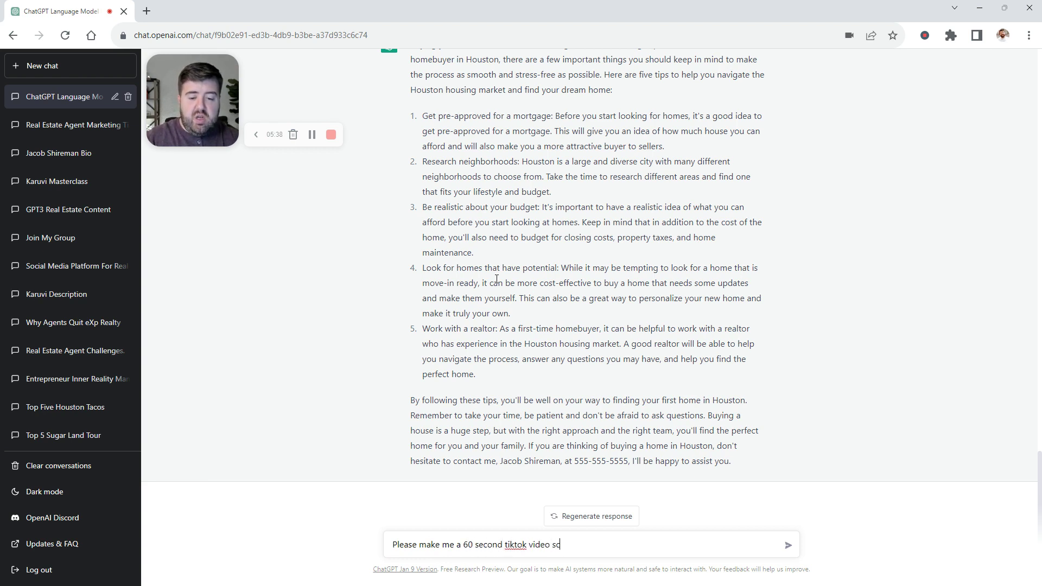
pyautogui.write('ript about ')
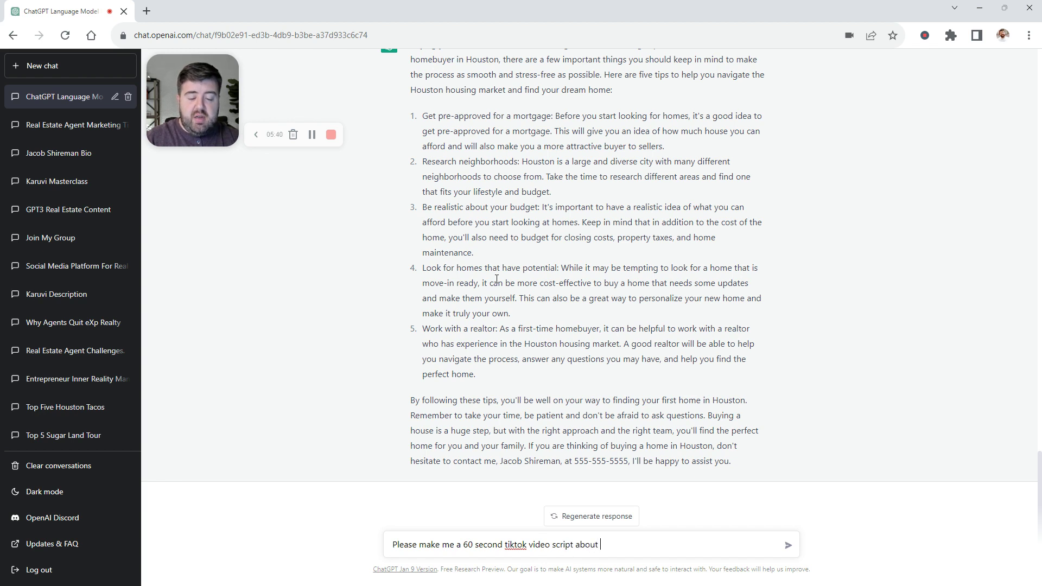
pyautogui.write('the top 3 ')
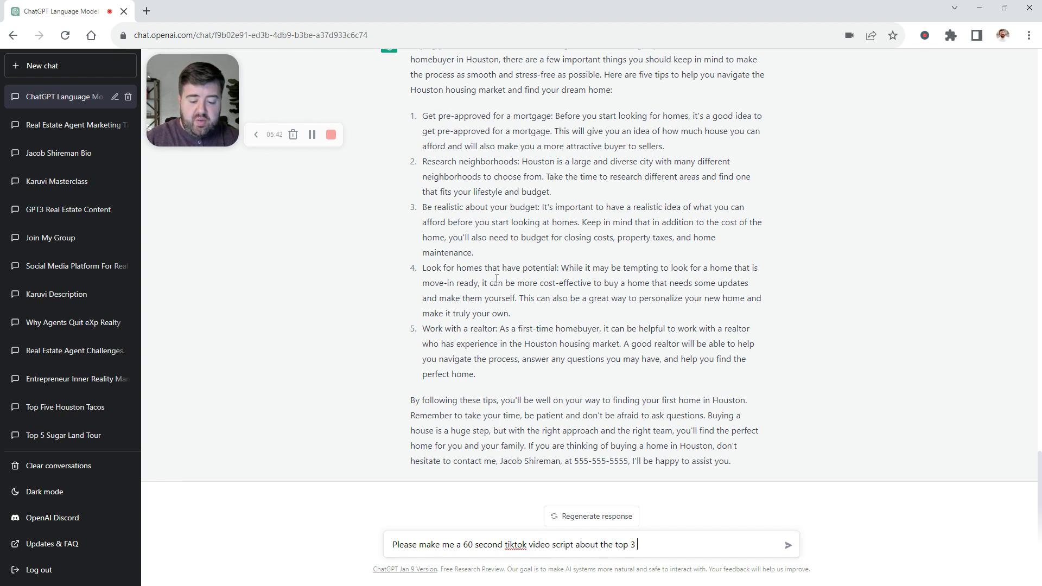
pyautogui.write('authentic')
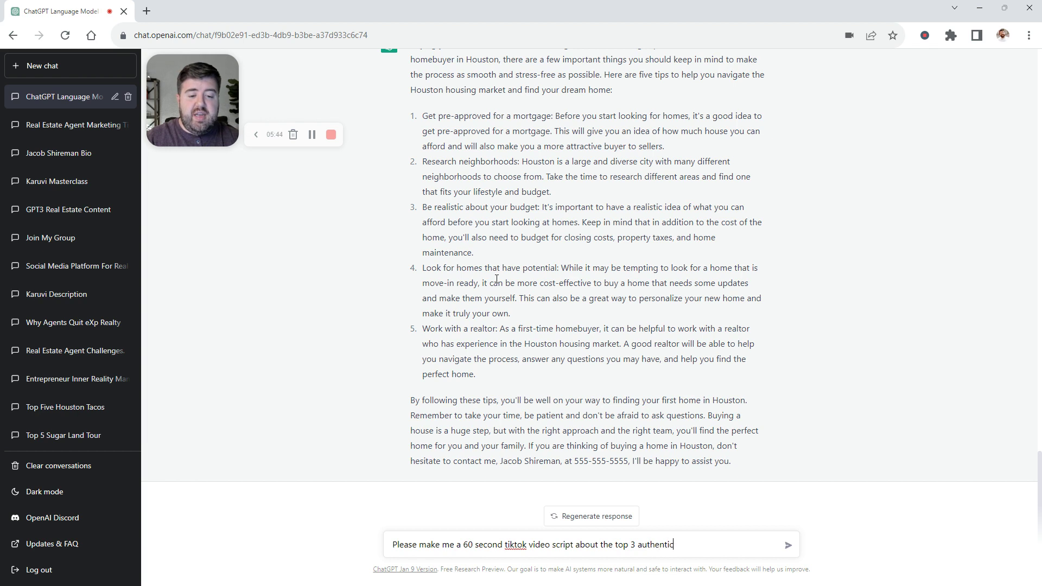
pyautogui.write(' mexican str')
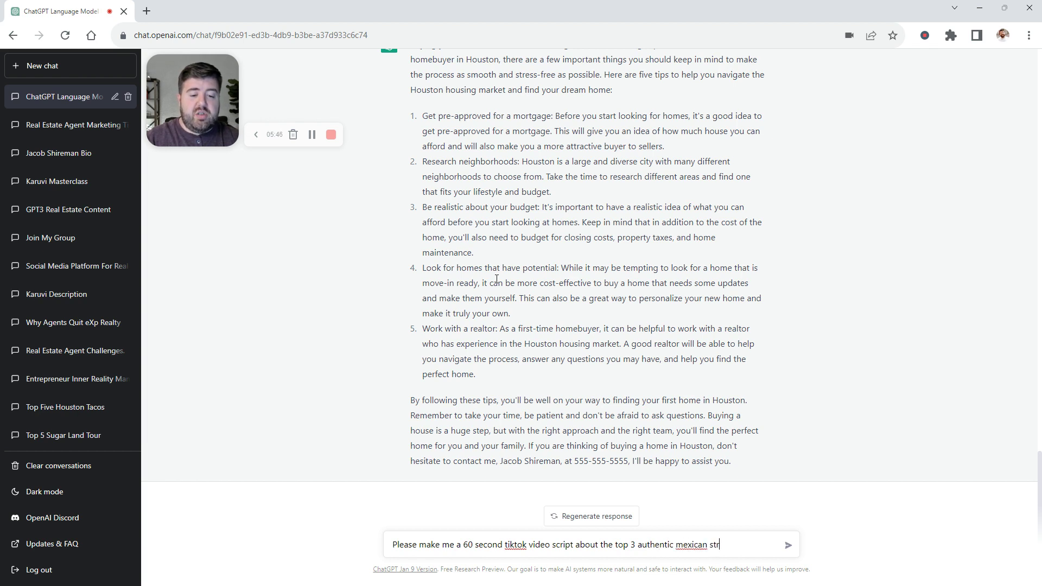
pyautogui.write('eet taco places')
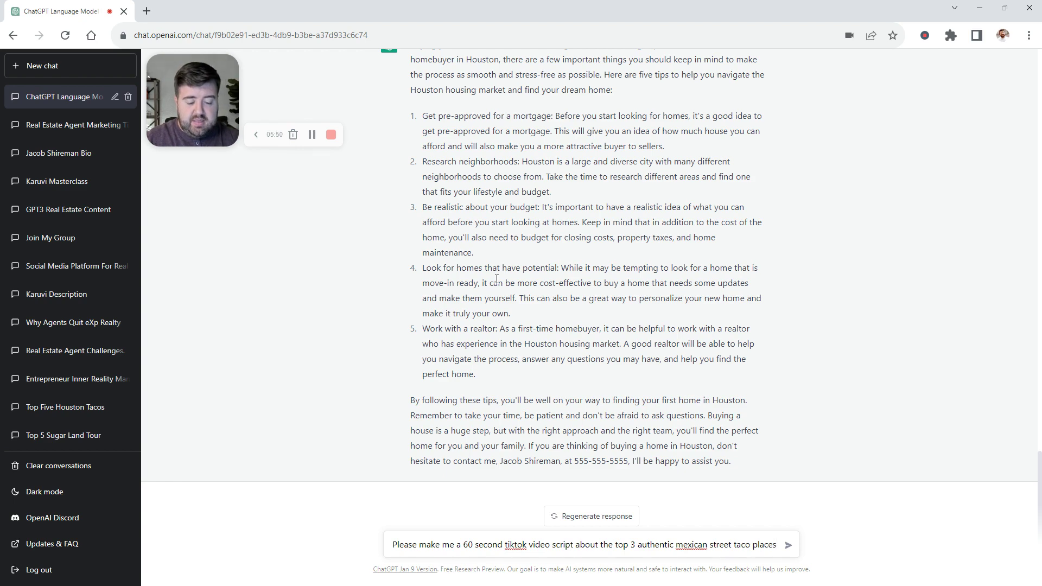
pyautogui.press('Return')
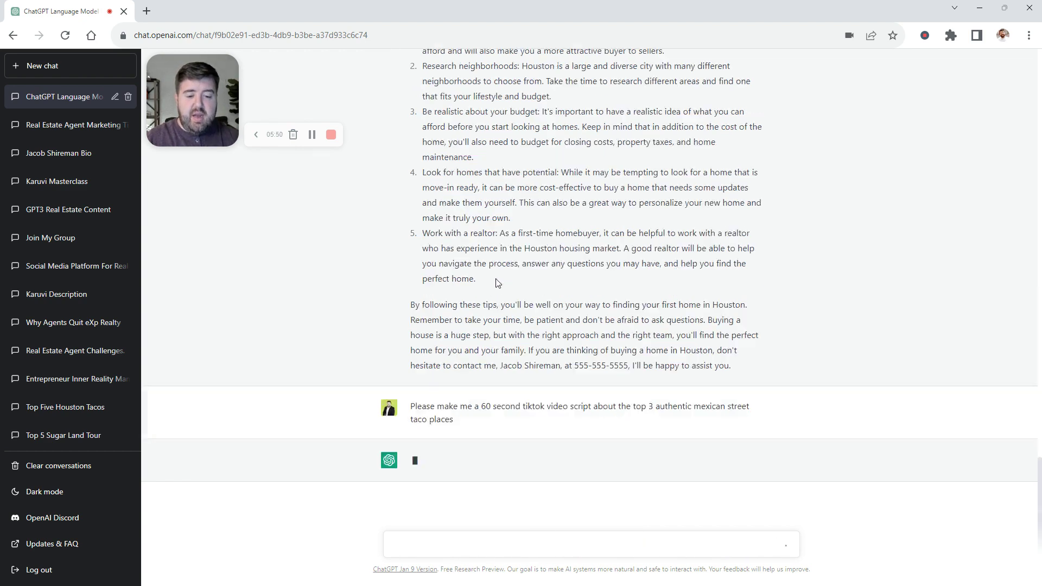